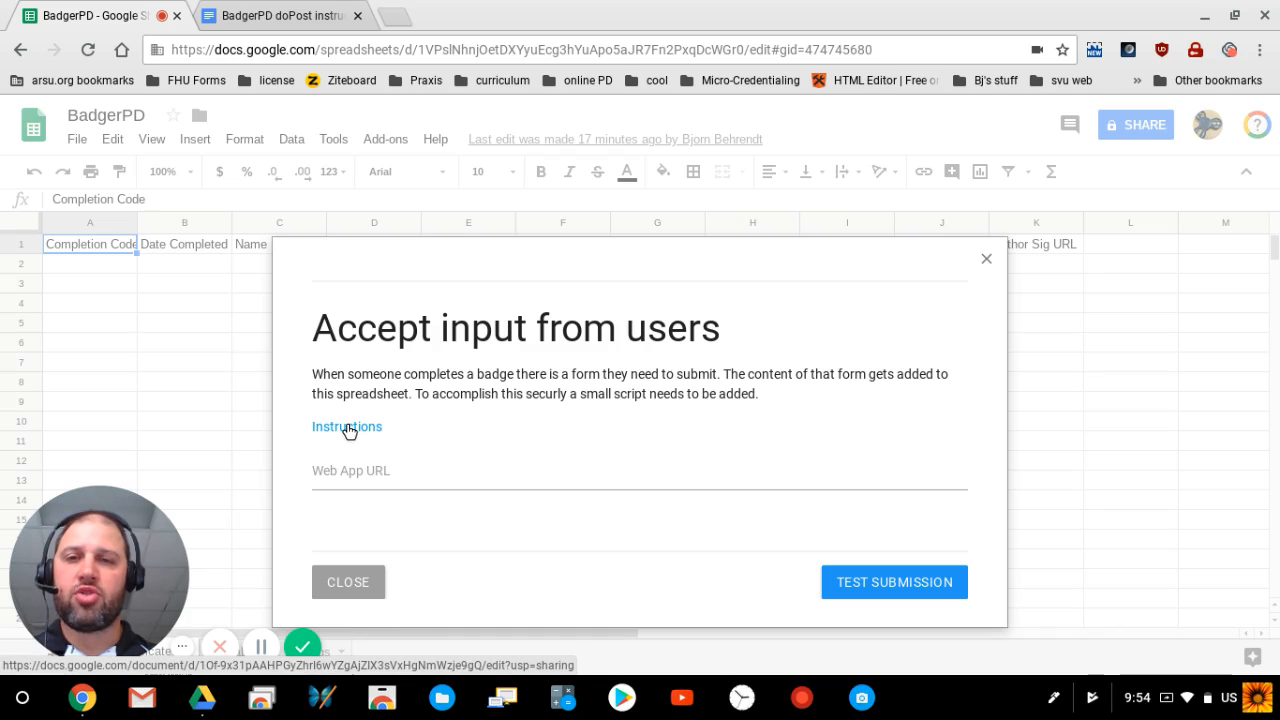
Step: Copy the doPost function code from step 3 of the BadgerPD doPost instructions, then return to the spreadsheet
{"action": "left_click", "coordinate": [265, 6]}
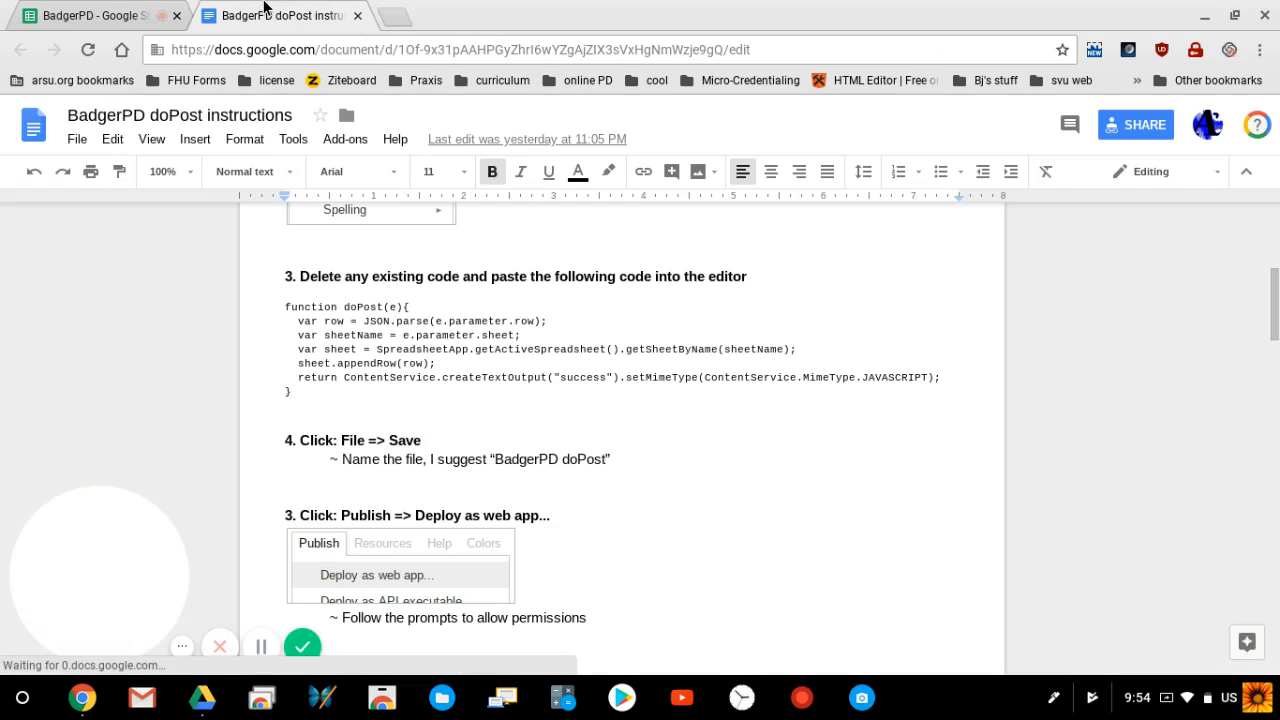
{"action": "scroll", "coordinate": [700, 320], "scroll_direction": "up", "scroll_amount": 5}
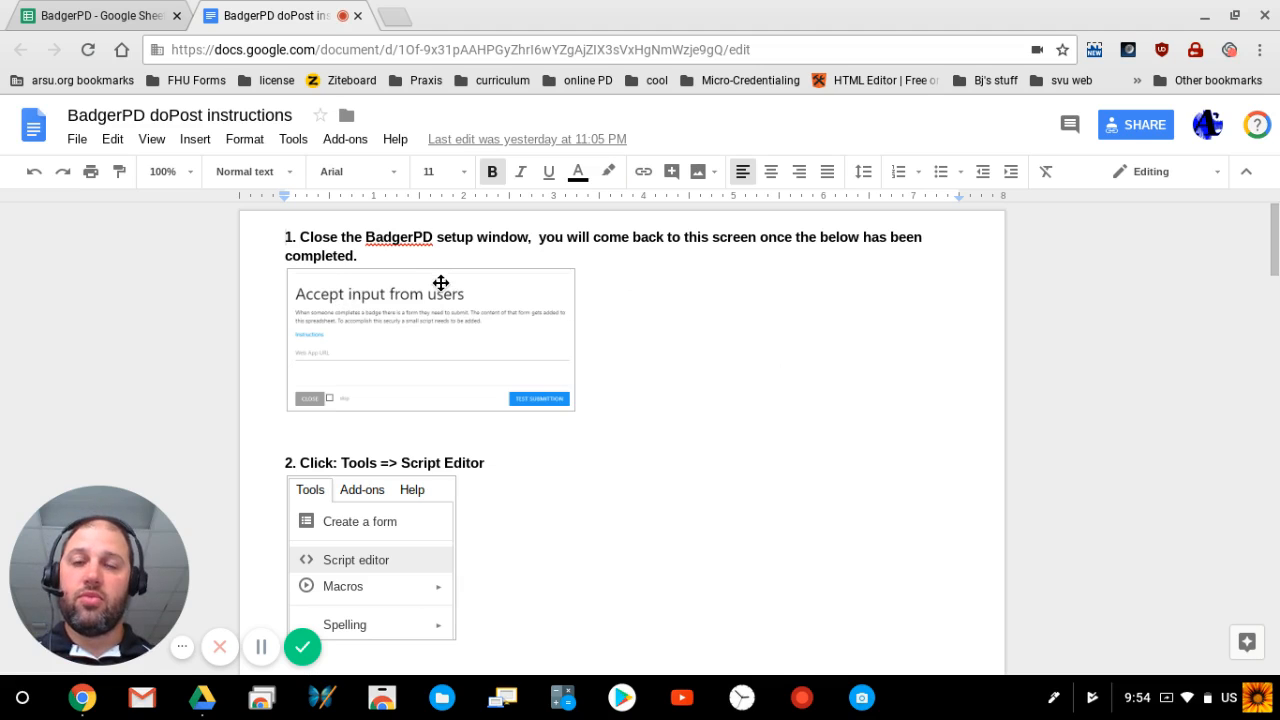
{"action": "scroll", "coordinate": [440, 283], "scroll_direction": "down", "scroll_amount": 1}
{"action": "scroll", "coordinate": [440, 283], "scroll_direction": "down", "scroll_amount": 4}
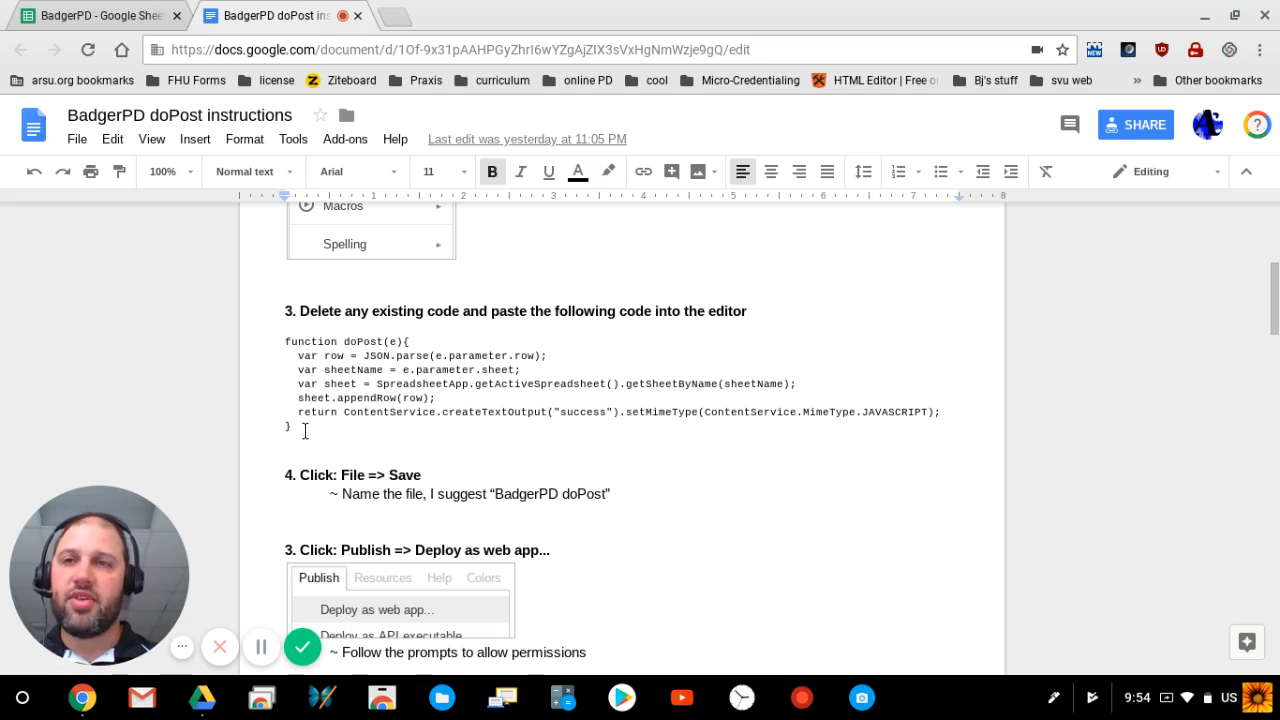
{"action": "key", "text": "shift+Up"}
{"action": "key", "text": "shift+Up"}
{"action": "key", "text": "shift+Up"}
{"action": "key", "text": "shift+Up"}
{"action": "key", "text": "shift+Up"}
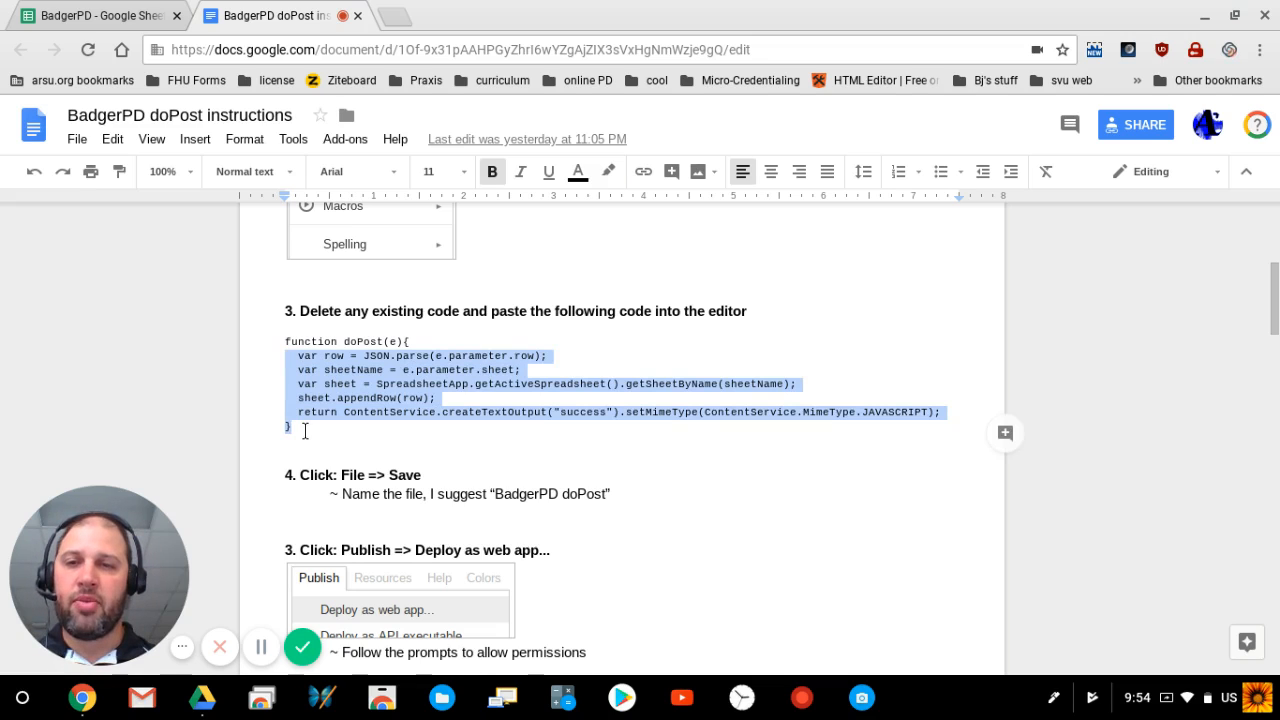
{"action": "key", "text": "shift+Up"}
{"action": "key", "text": "ctrl+c"}
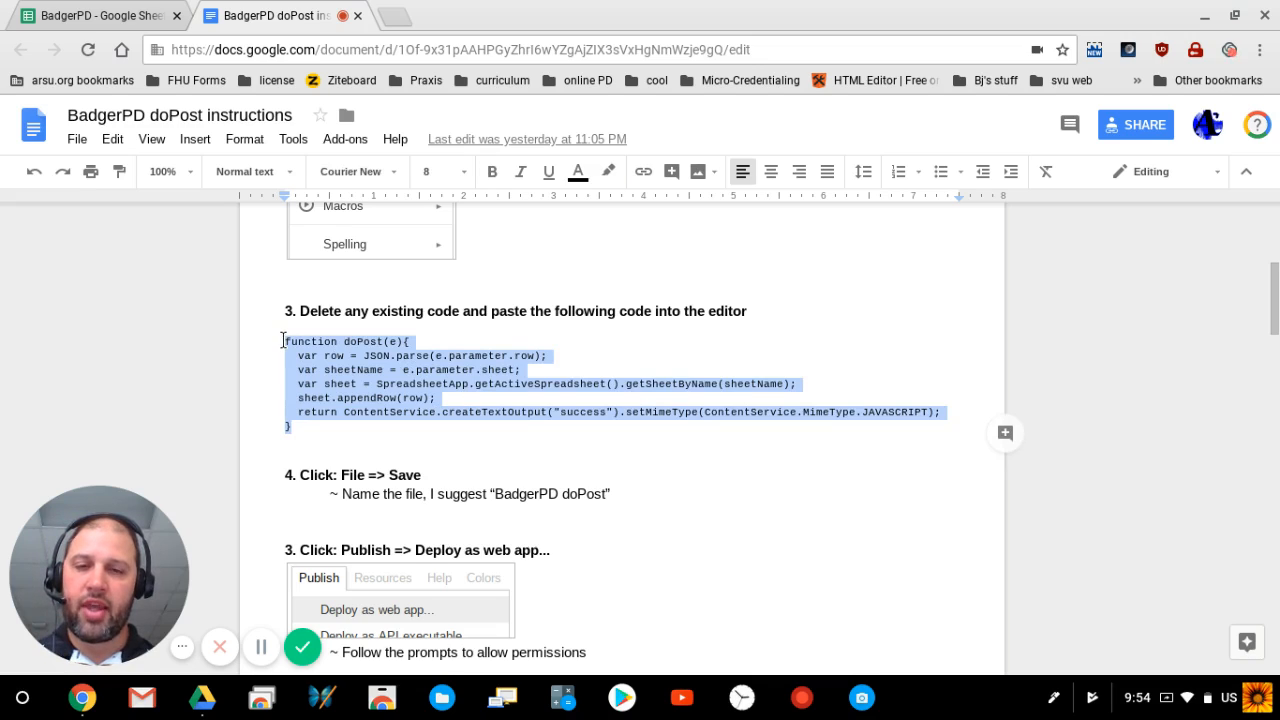
{"action": "left_click", "coordinate": [112, 10]}
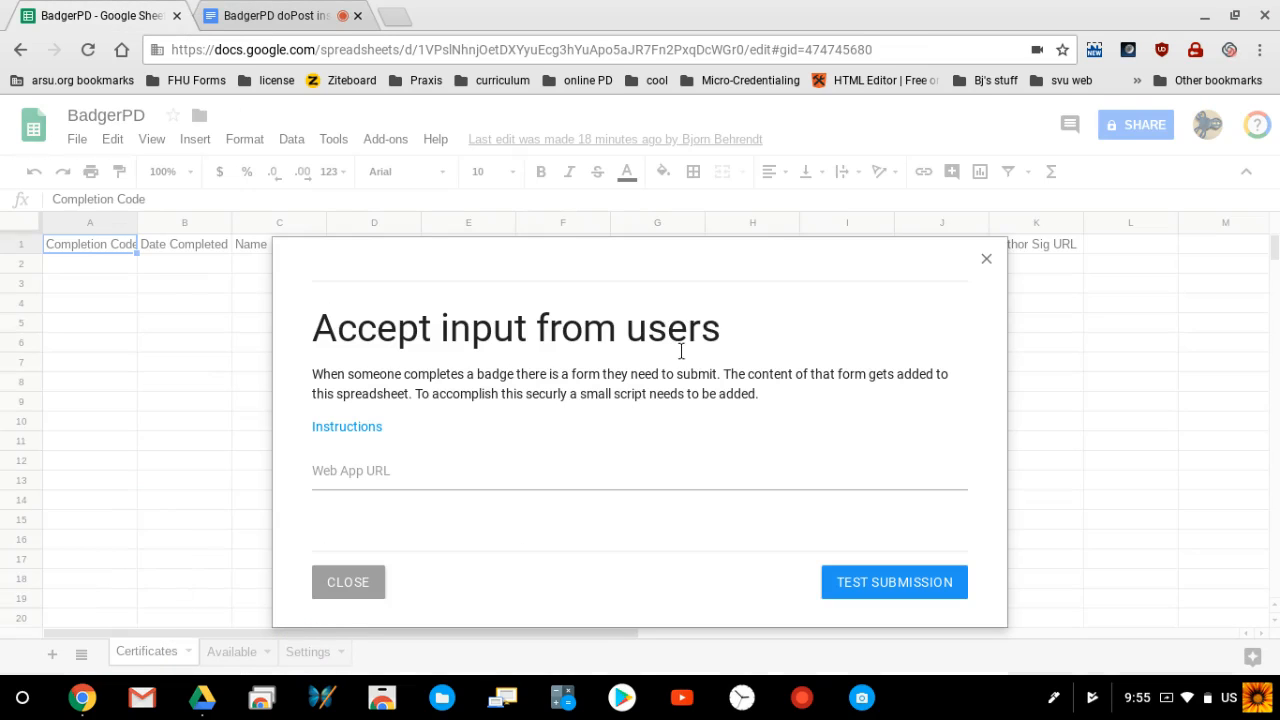
Step: Close the 'Accept input from users' dialog and open a new script project via Tools > Script editor
{"action": "left_click", "coordinate": [348, 583]}
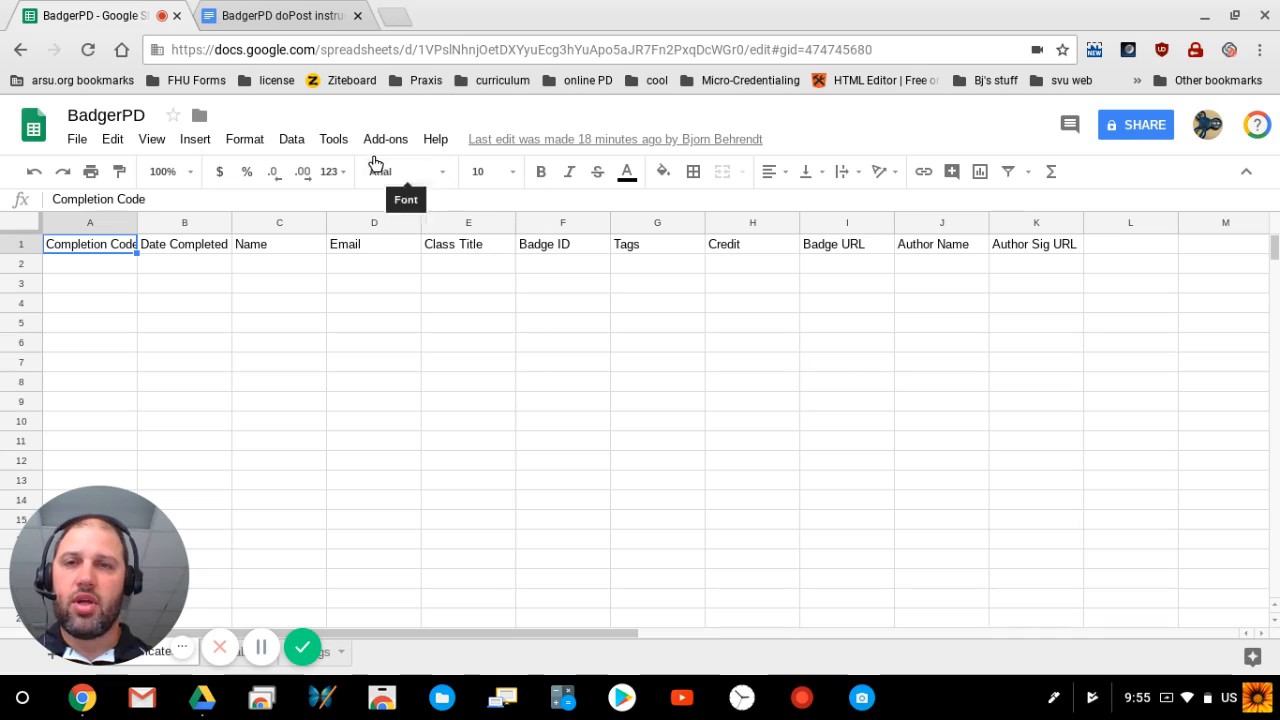
{"action": "left_click", "coordinate": [335, 142]}
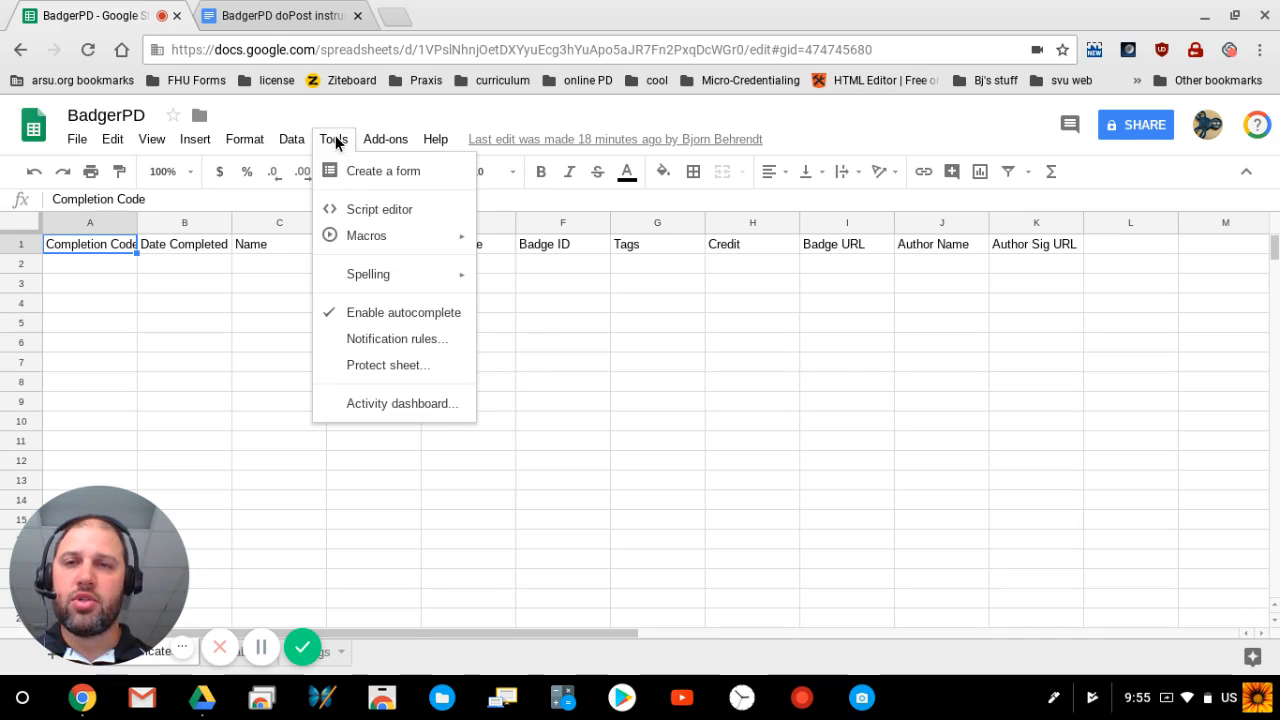
{"action": "left_click", "coordinate": [378, 210]}
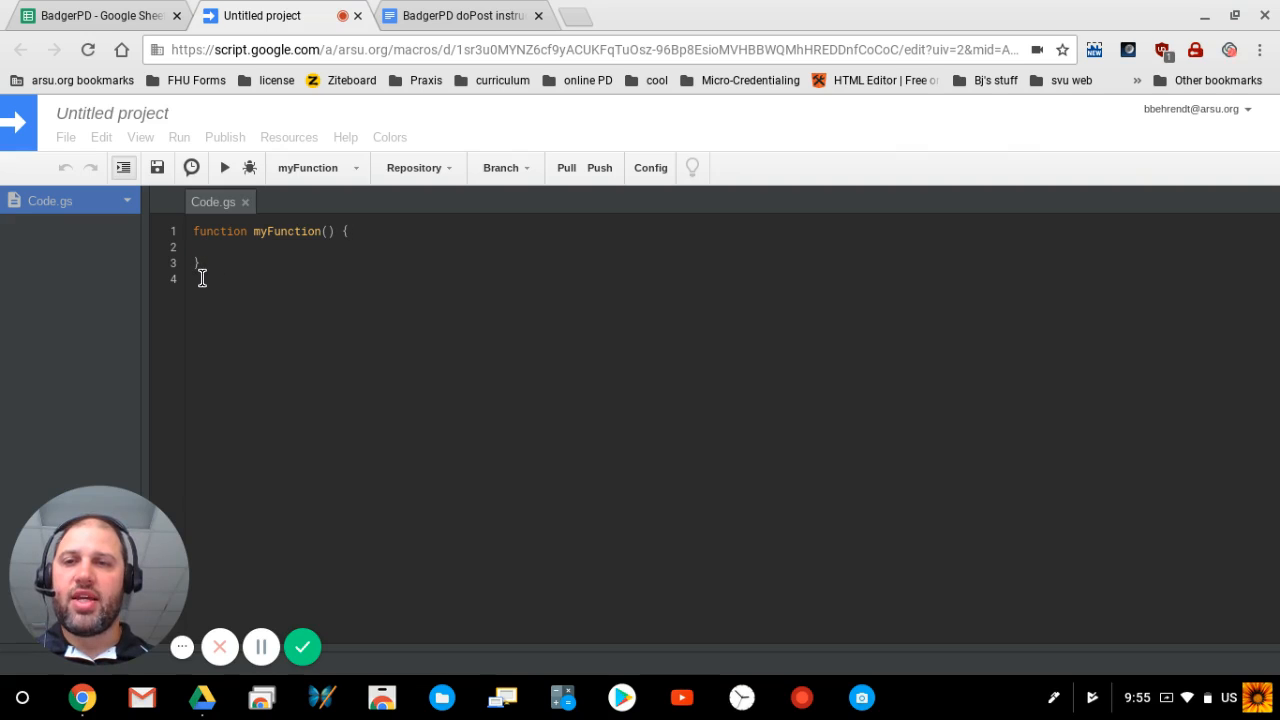
Step: Replace the placeholder myFunction code in Code.gs with the copied doPost function
{"action": "key", "text": "ctrl+a"}
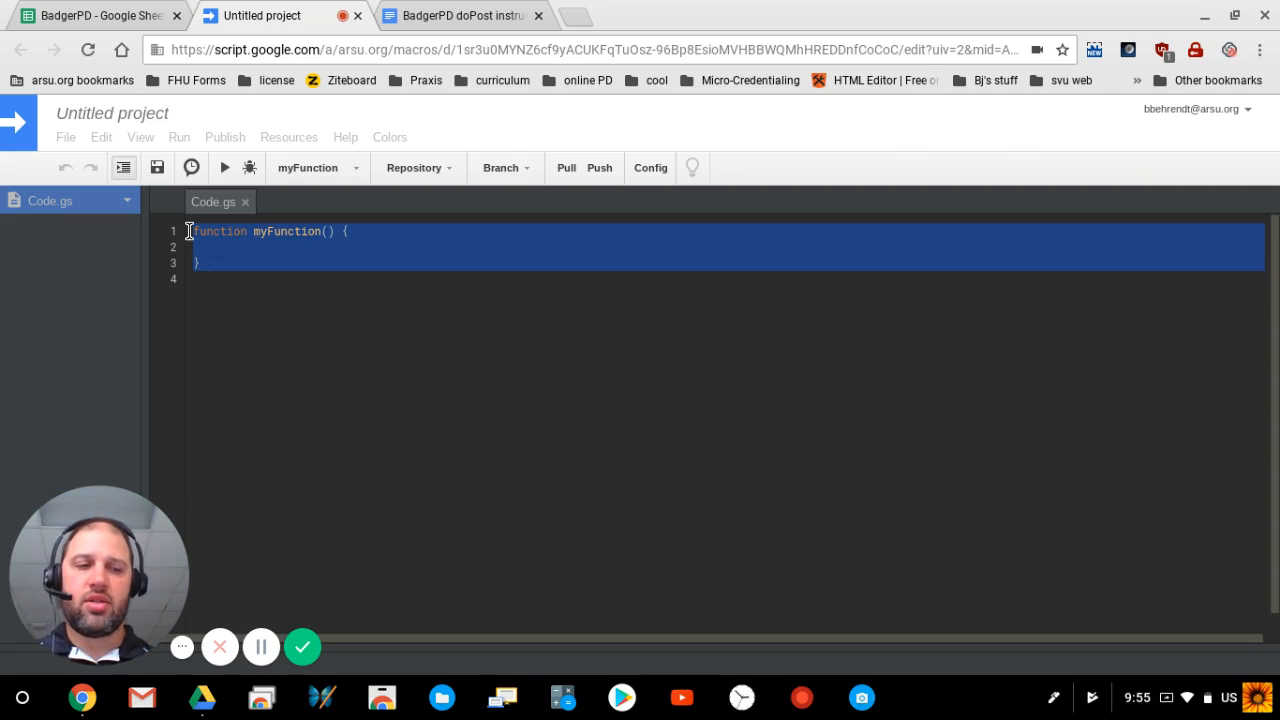
{"action": "key", "text": "BackSpace"}
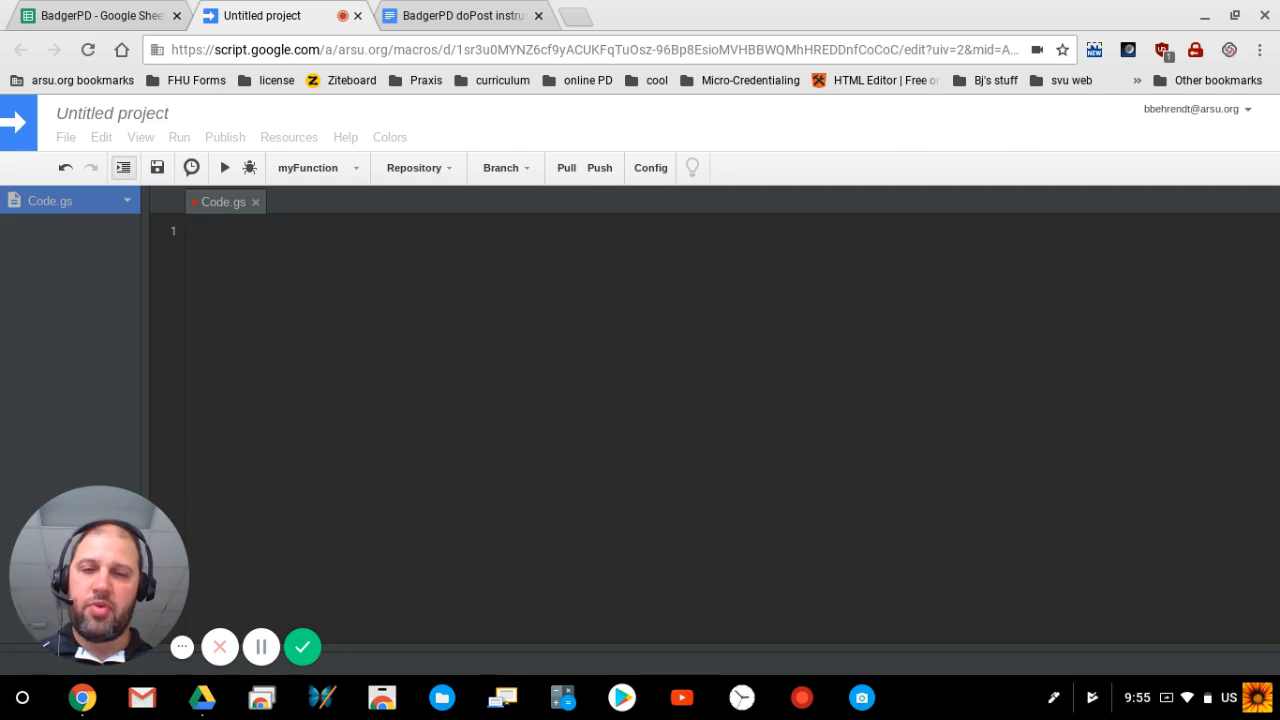
{"action": "key", "text": "ctrl+v"}
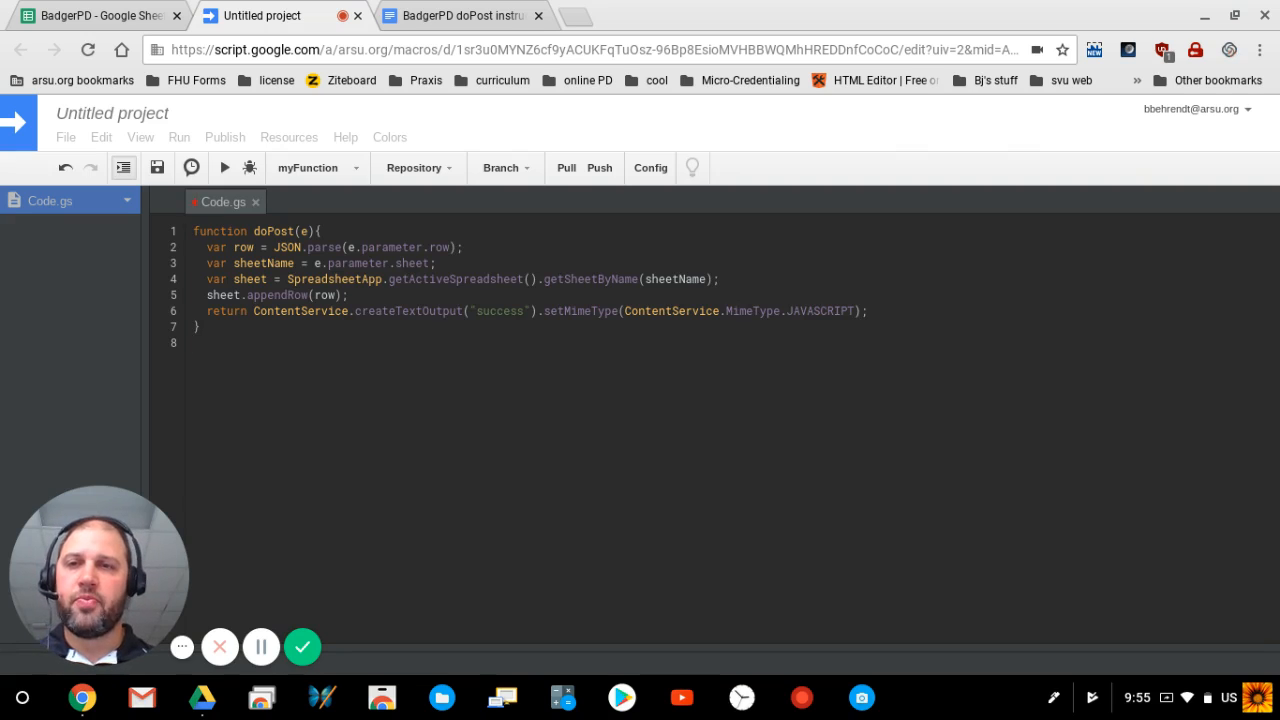
Step: Rename the project to 'BadgerPD doPost' and save it
{"action": "left_click", "coordinate": [133, 118]}
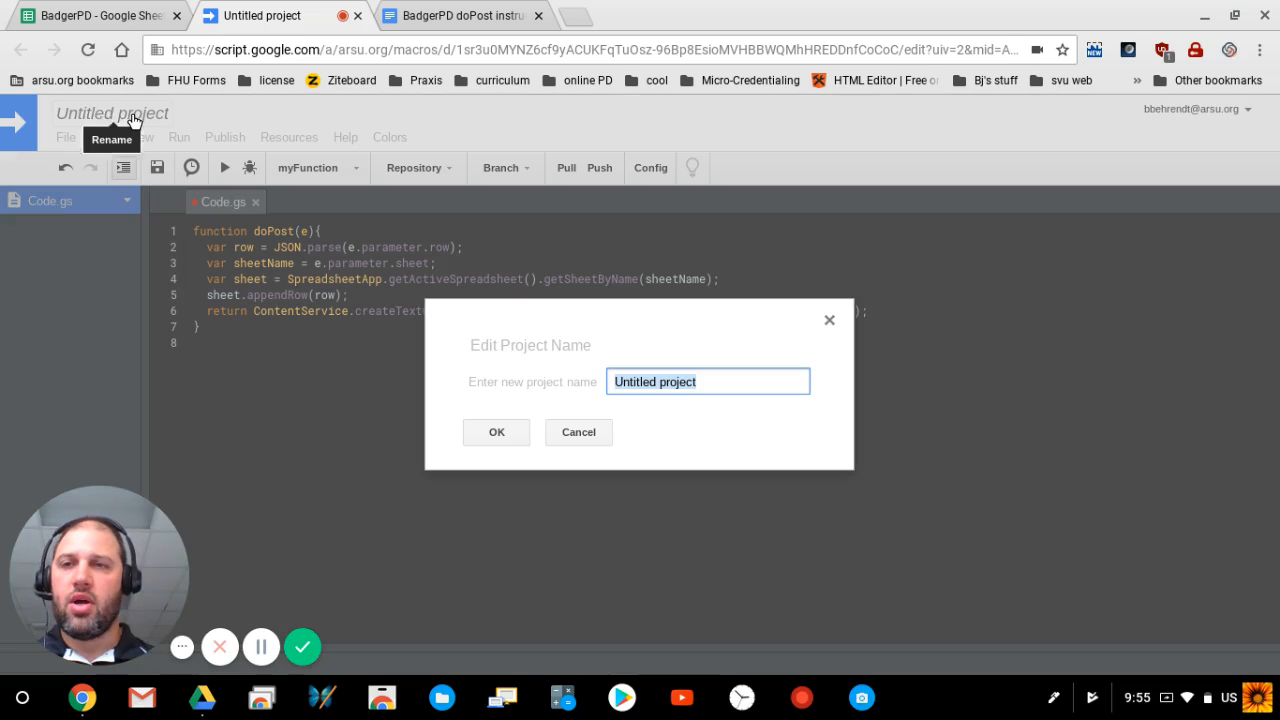
{"action": "type", "text": "Badge"}
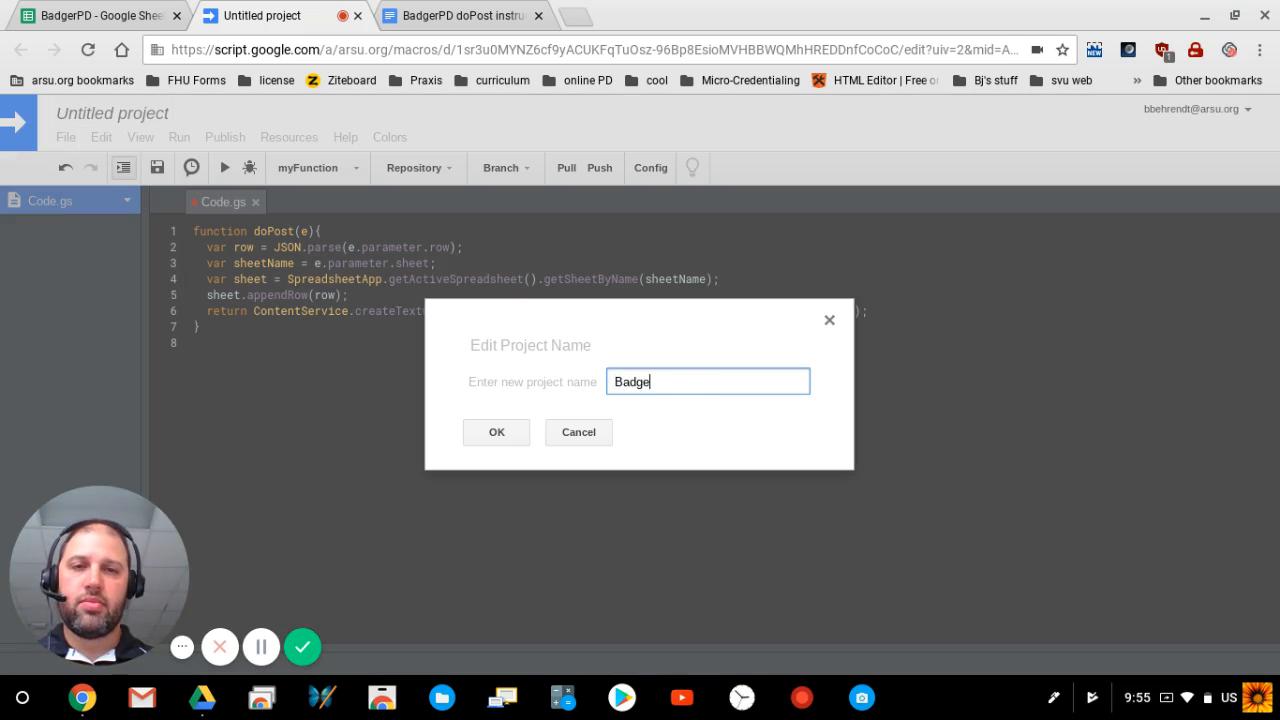
{"action": "type", "text": "rPD d"}
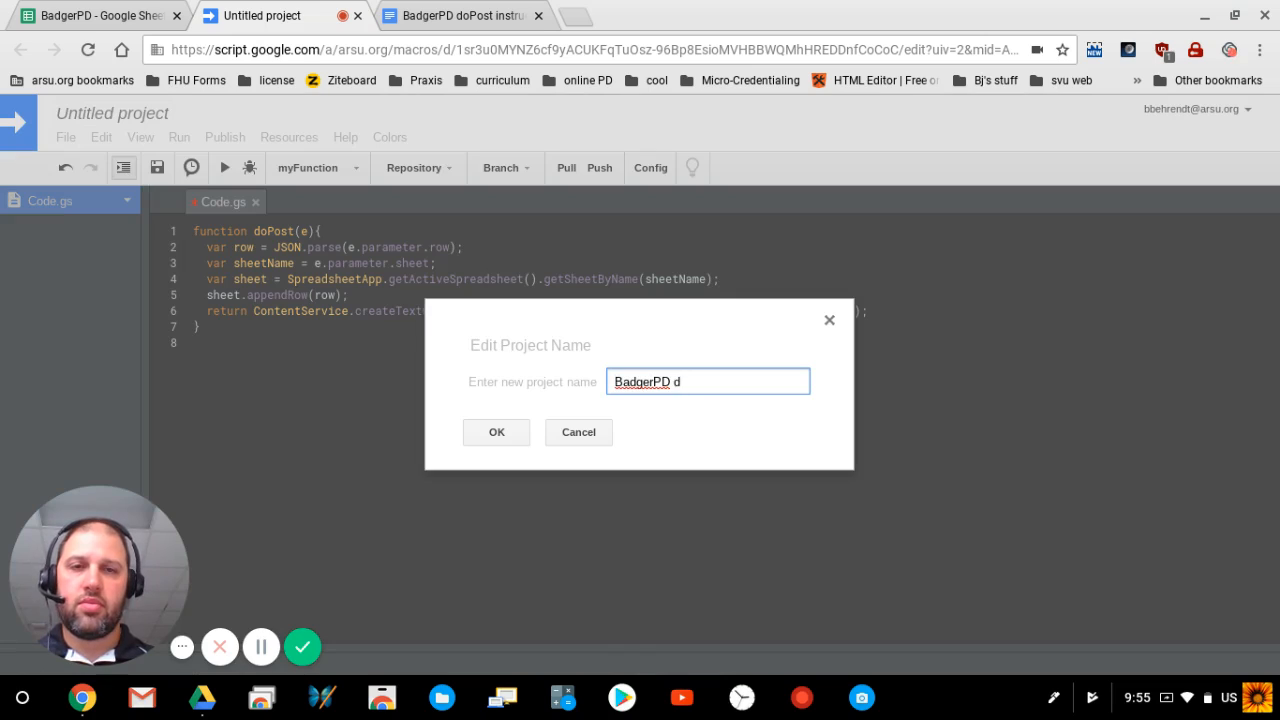
{"action": "type", "text": "oPost"}
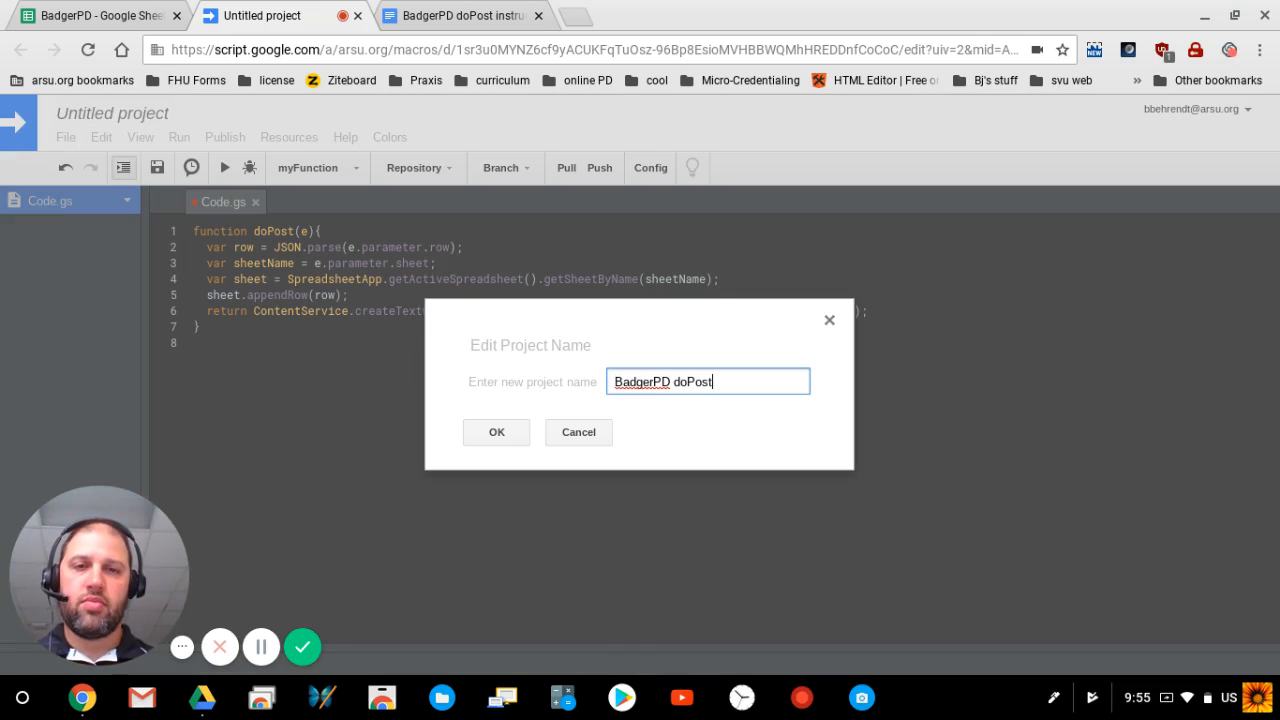
{"action": "left_click", "coordinate": [500, 436]}
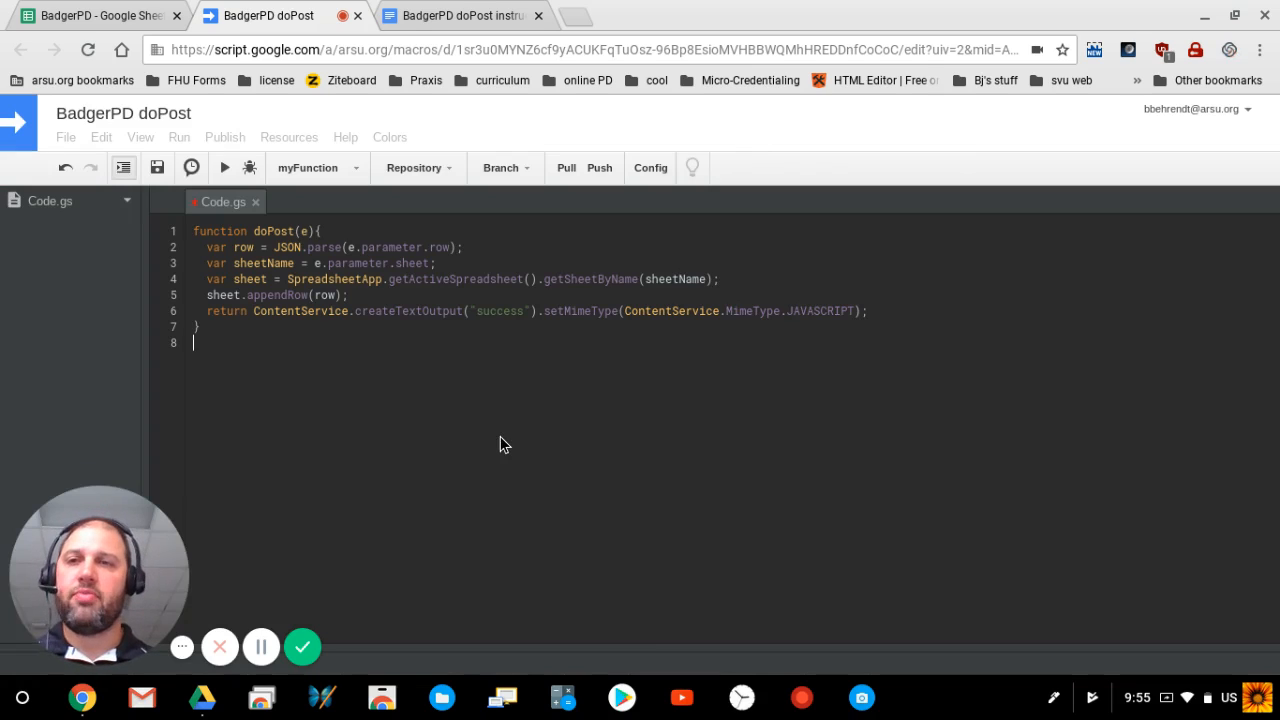
{"action": "left_click", "coordinate": [156, 170]}
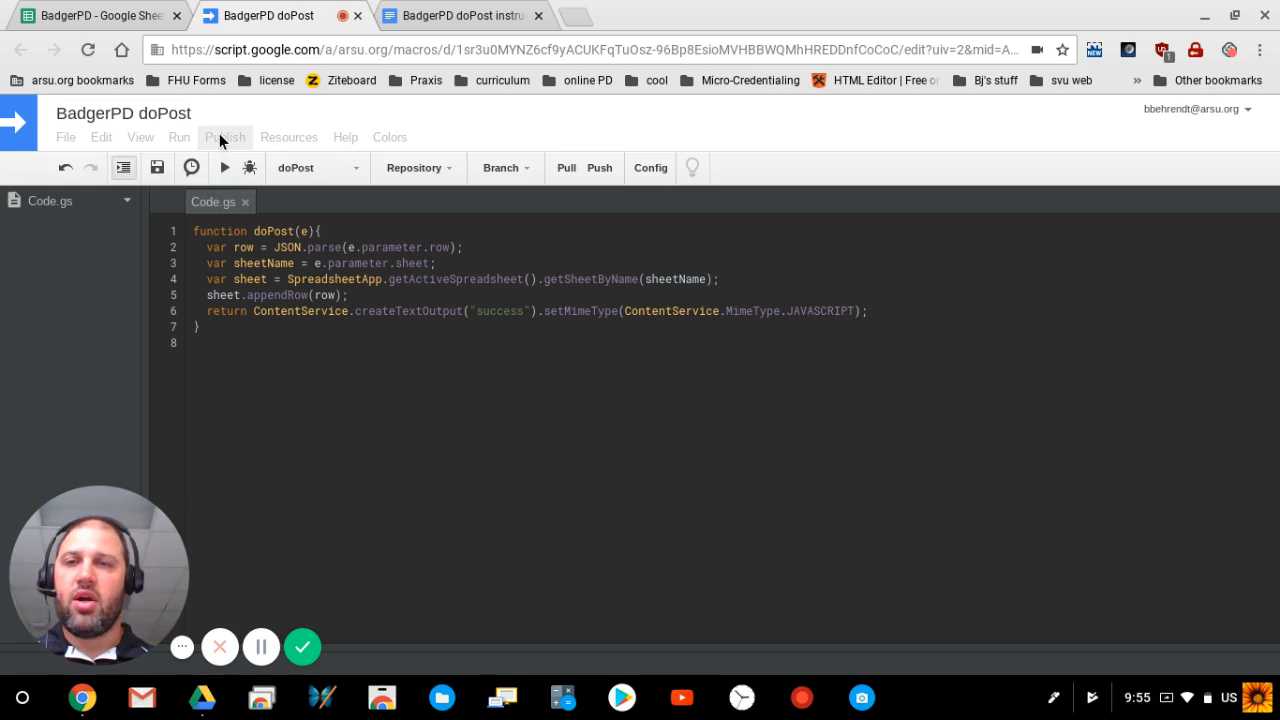
Step: Deploy the script as a web app, version 1, with access for 'Anyone, even anonymous'
{"action": "left_click", "coordinate": [225, 138]}
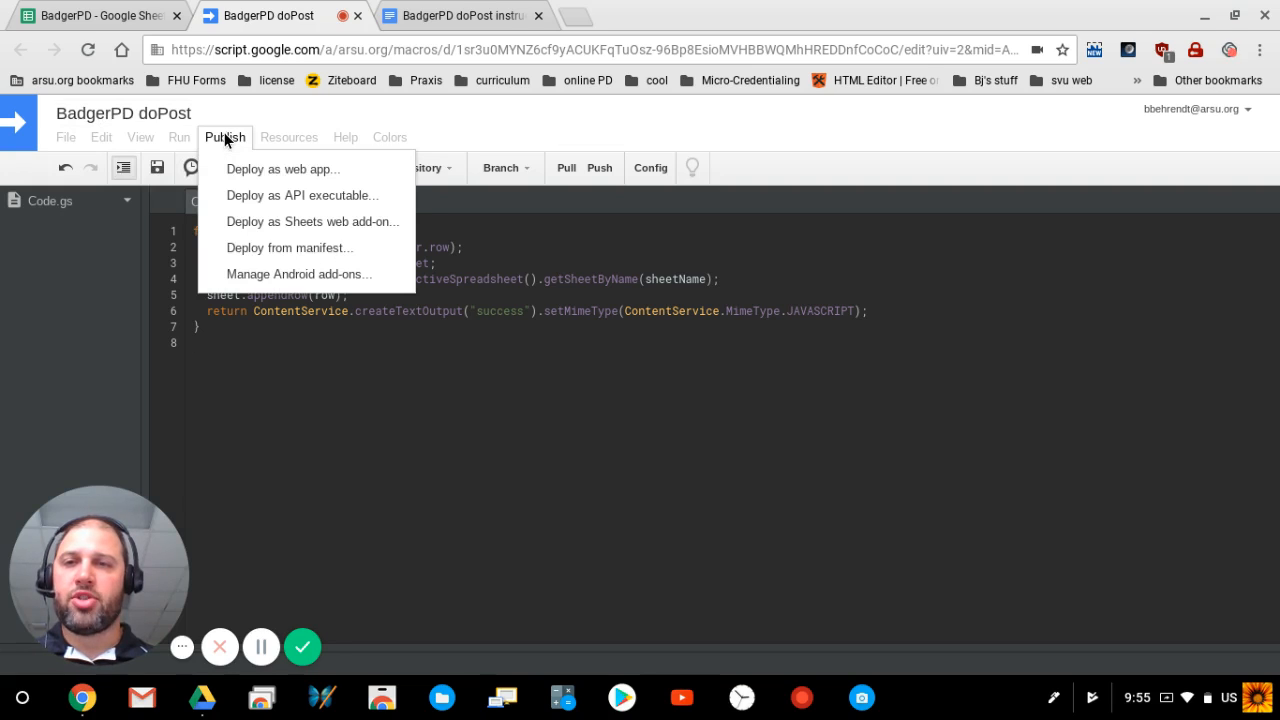
{"action": "left_click", "coordinate": [251, 171]}
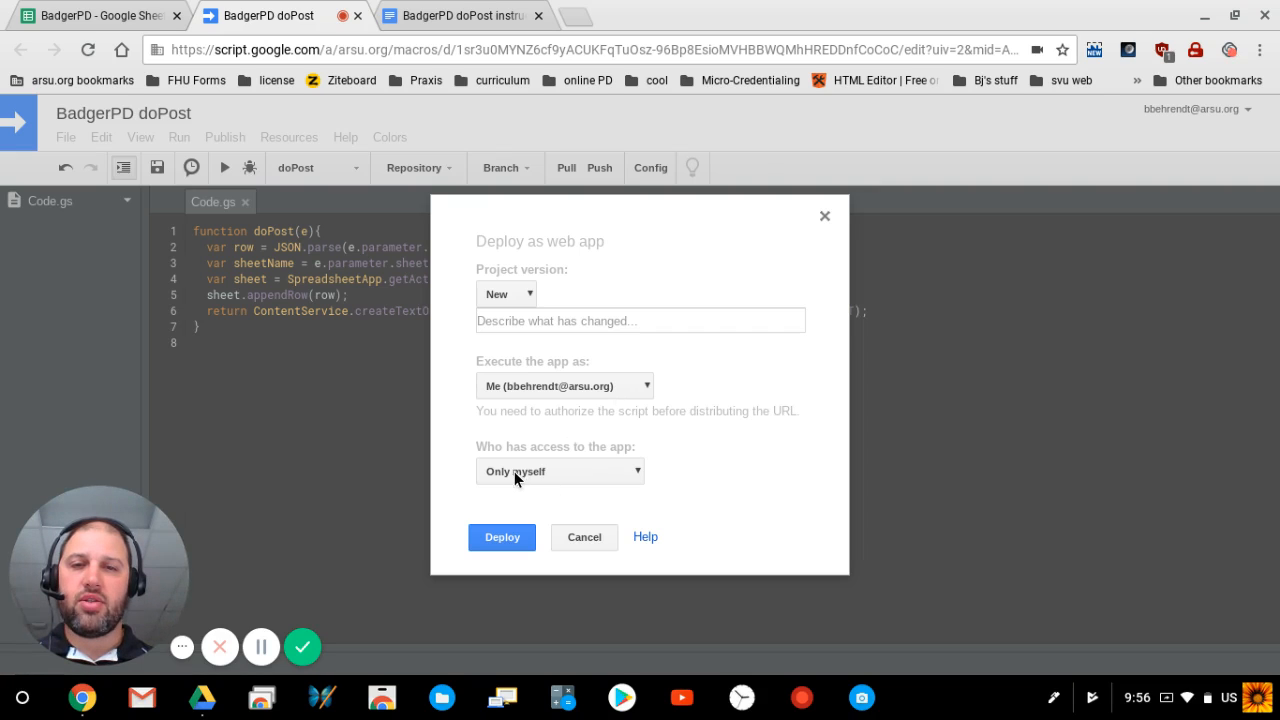
{"action": "left_click", "coordinate": [628, 469]}
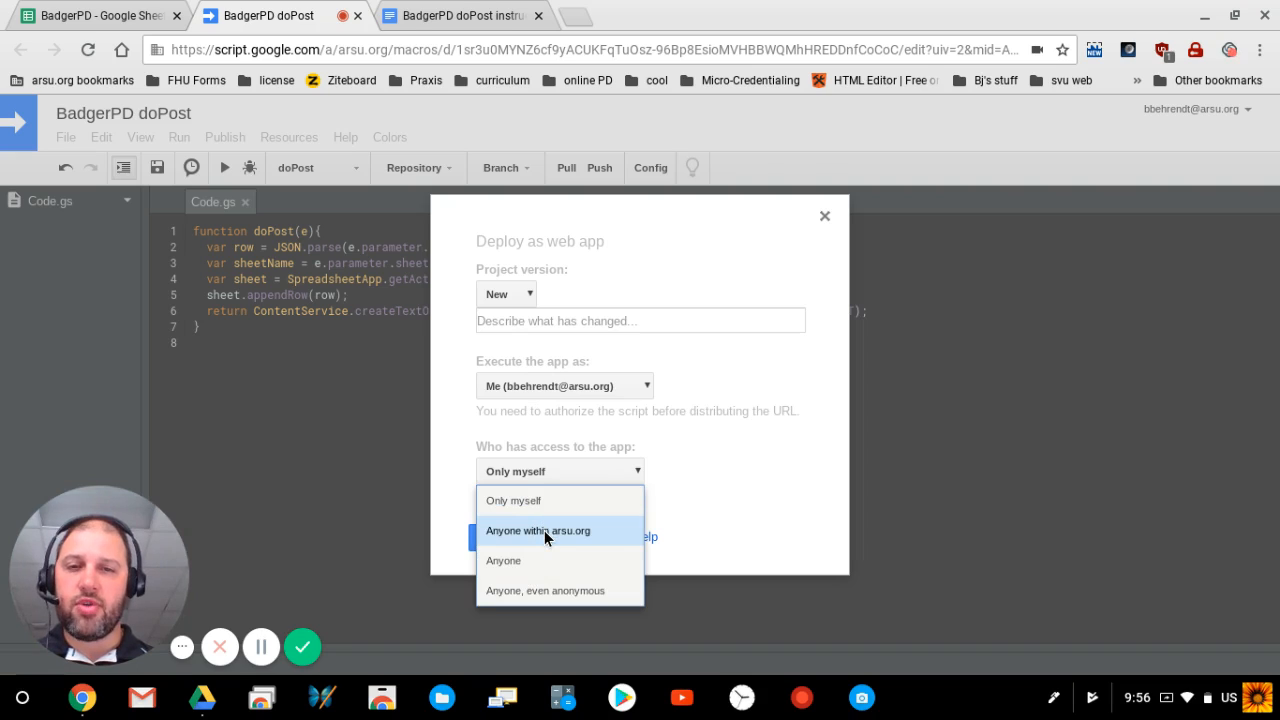
{"action": "left_click", "coordinate": [536, 592]}
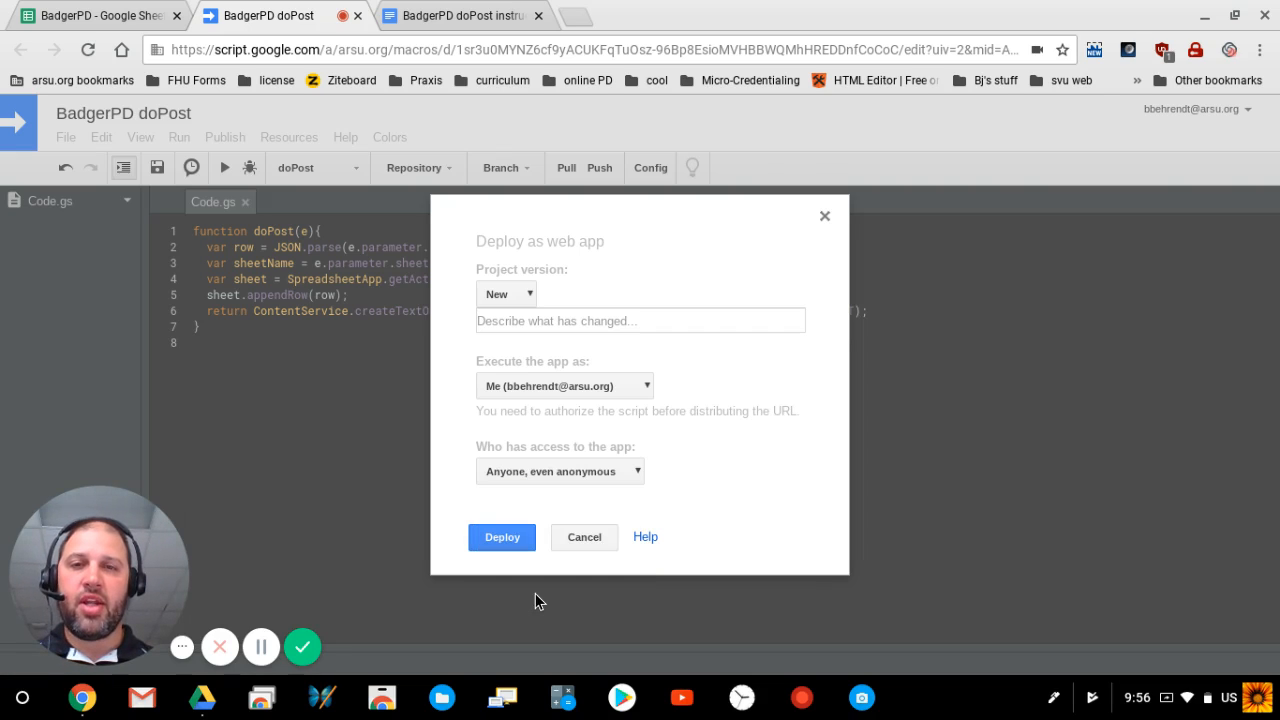
{"action": "left_click", "coordinate": [502, 538]}
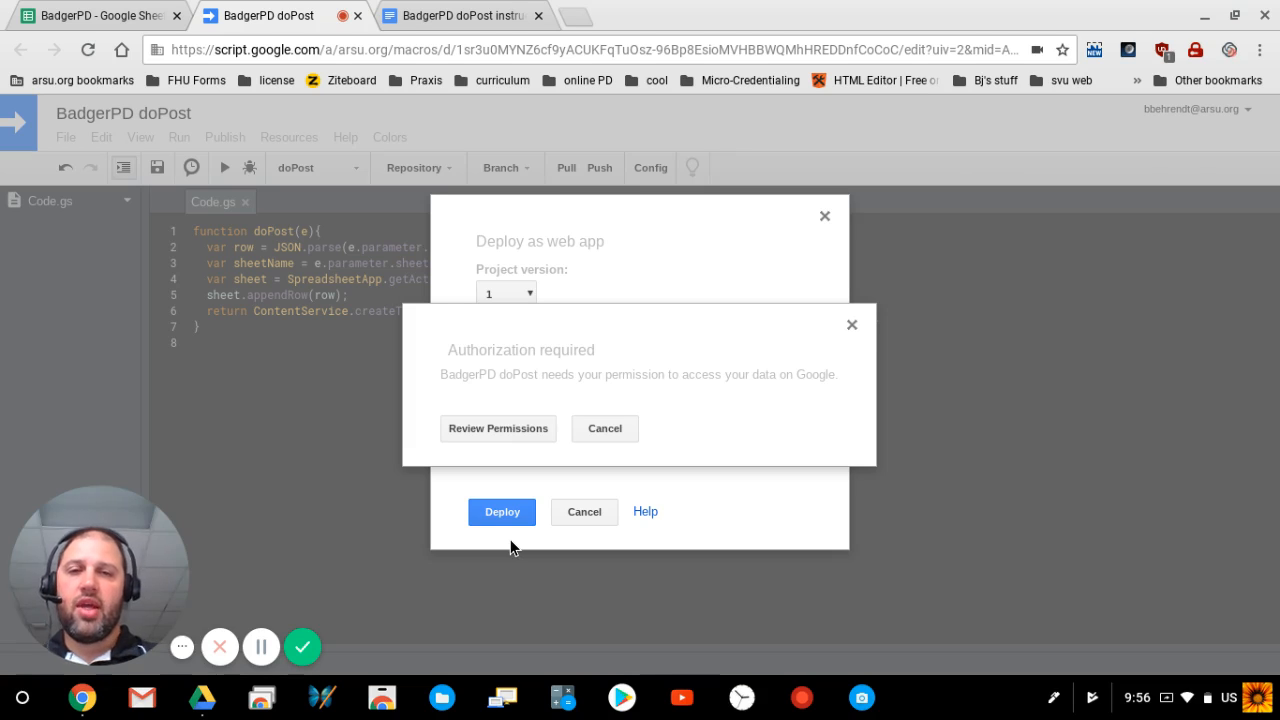
Step: Review permissions, choose the account, and allow BadgerPD doPost to access spreadsheets
{"action": "left_click", "coordinate": [519, 428]}
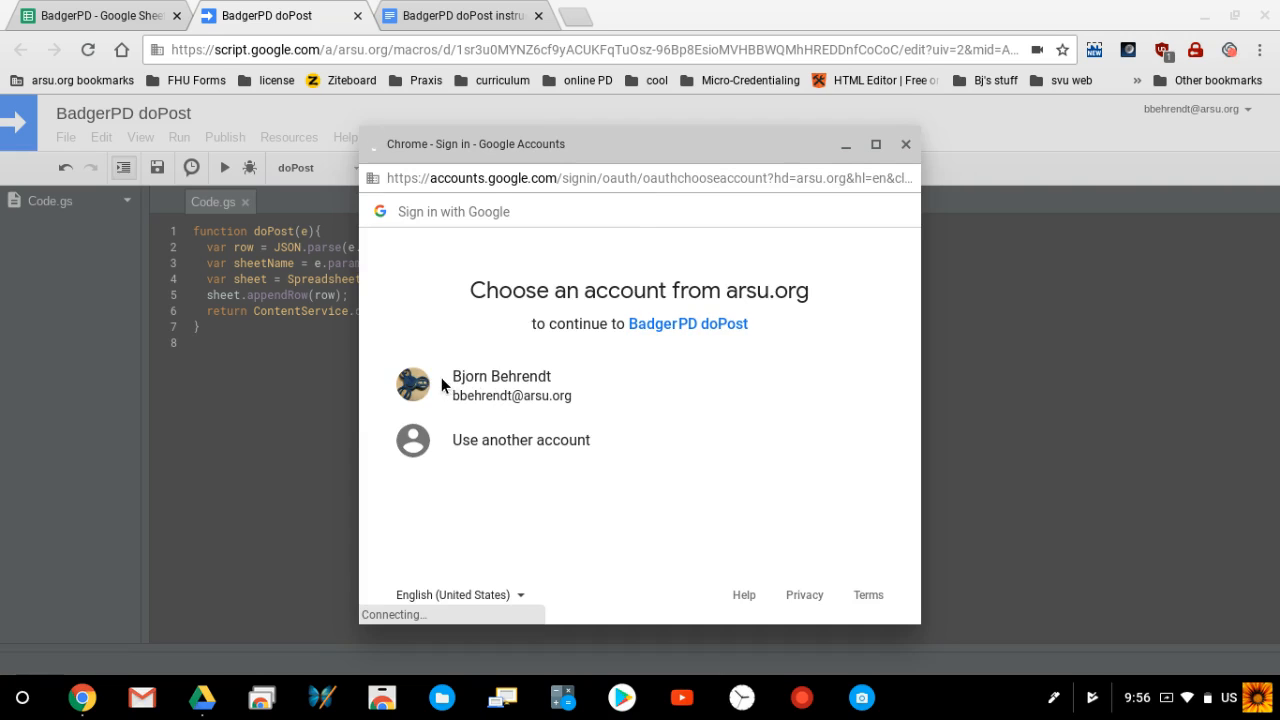
{"action": "left_click", "coordinate": [476, 388]}
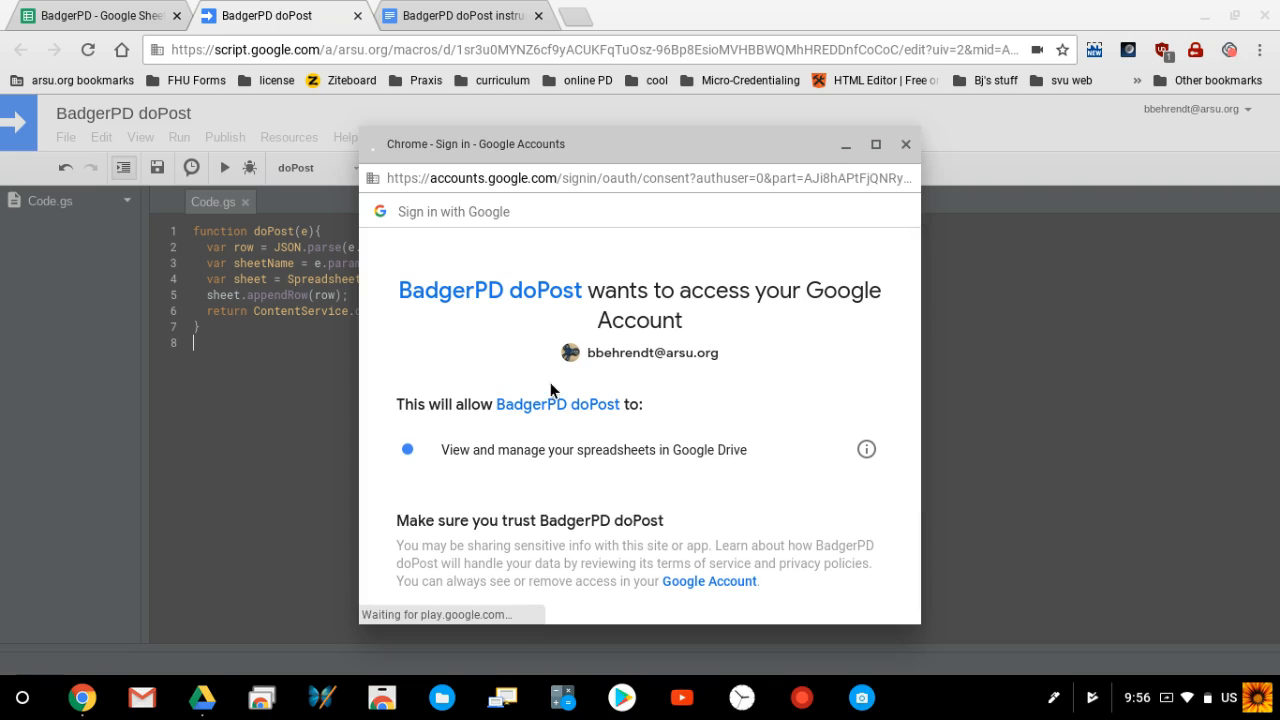
{"action": "scroll", "coordinate": [776, 466], "scroll_direction": "down", "scroll_amount": 3}
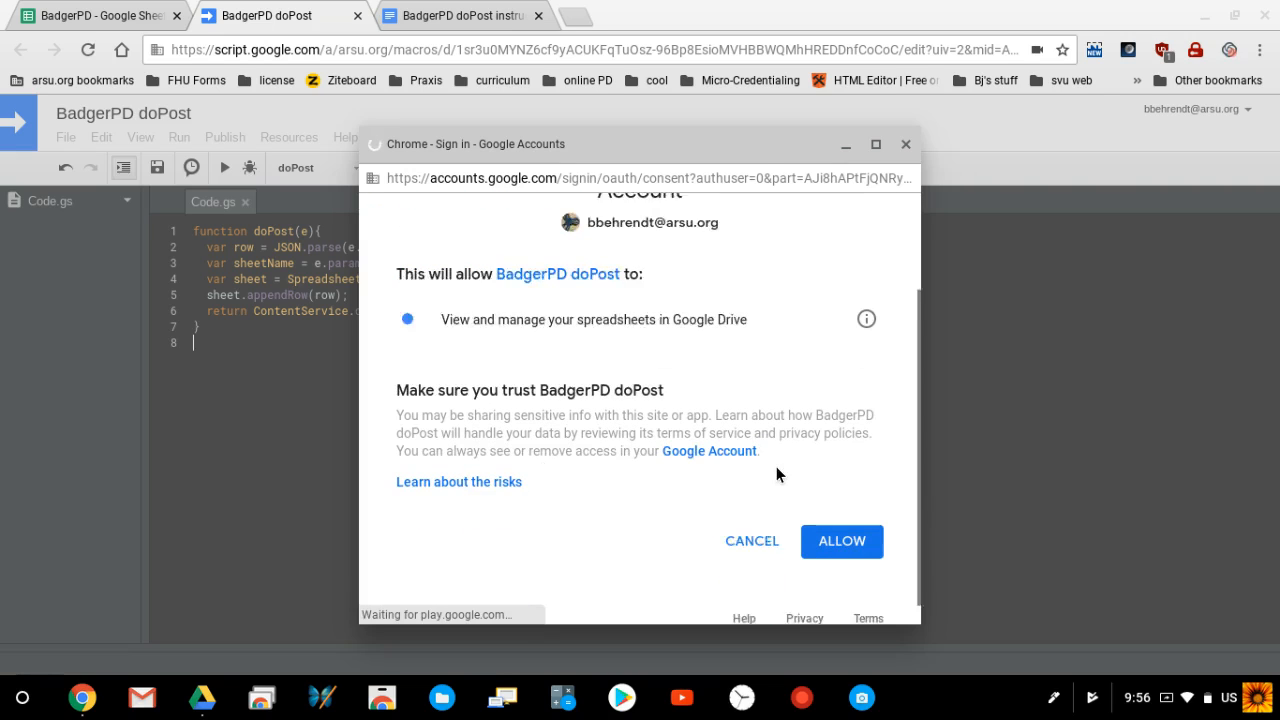
{"action": "left_click", "coordinate": [842, 520]}
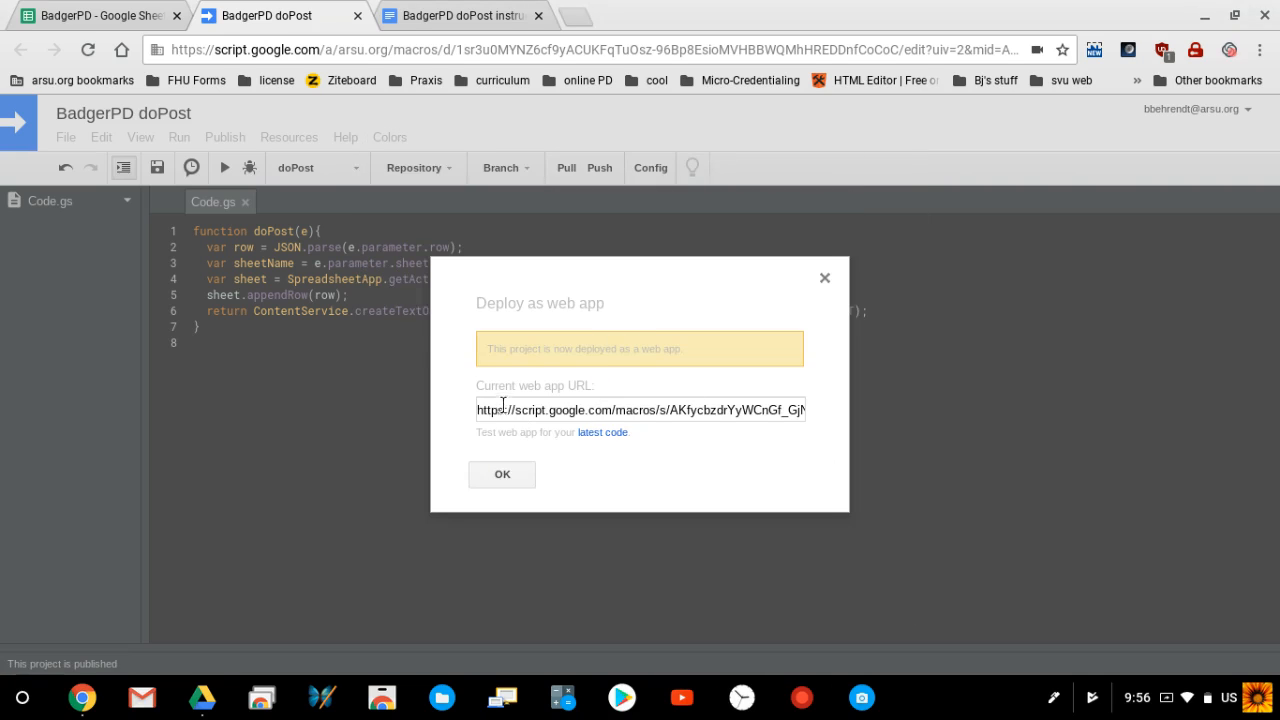
Step: Copy the current web app URL, dismiss the deployment notice, and close the script tab
{"action": "left_click", "coordinate": [605, 409]}
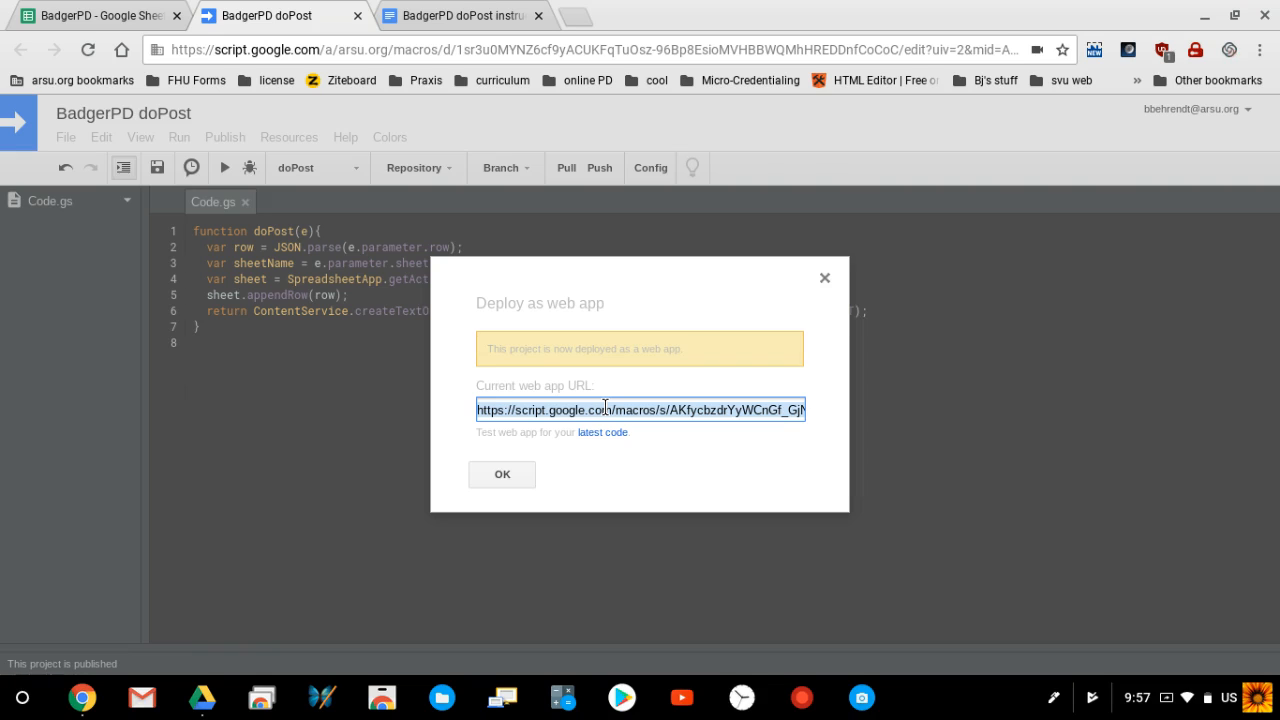
{"action": "left_click", "coordinate": [503, 474]}
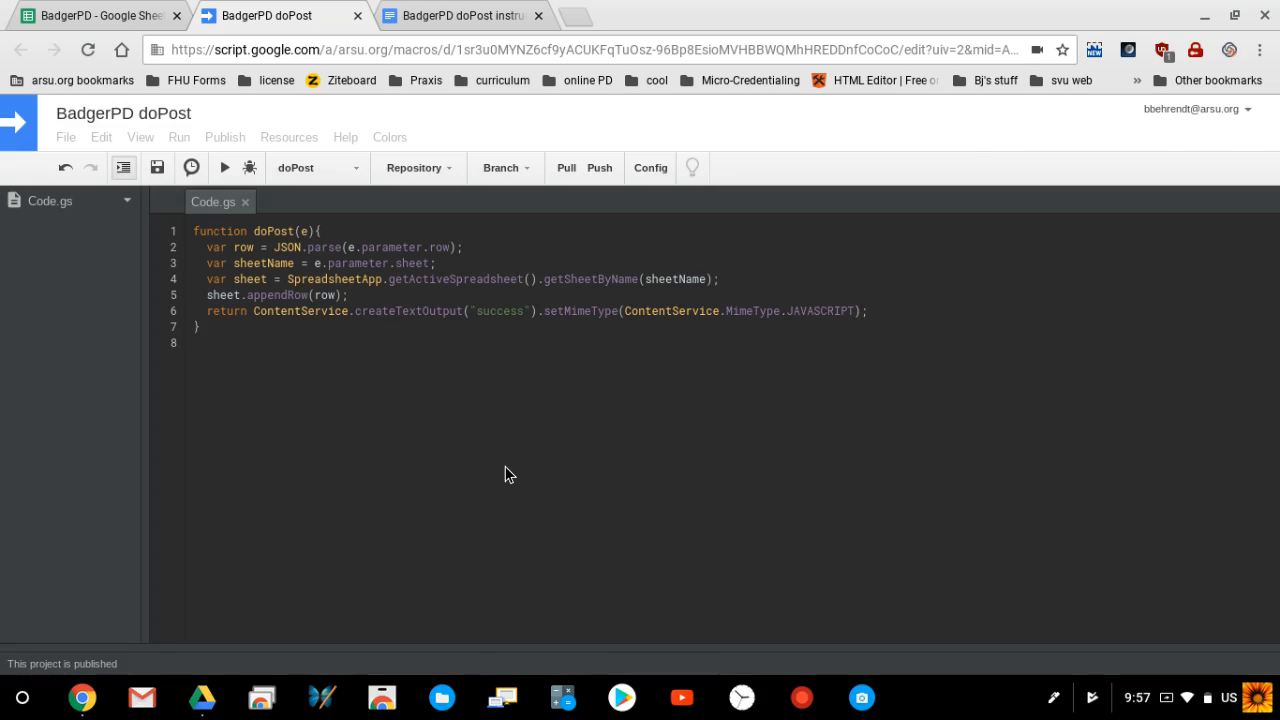
{"action": "left_click", "coordinate": [358, 16]}
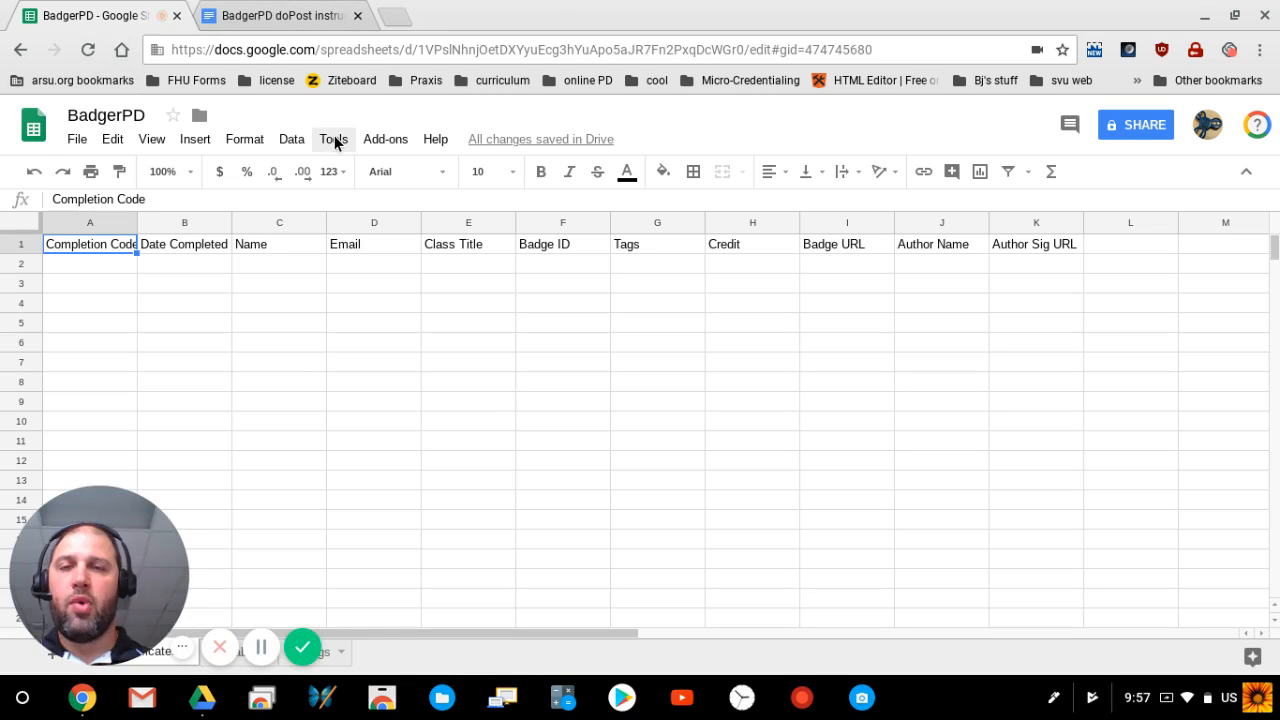
Step: Run Add-ons > BadgerPD > Setup Sheet to reopen the setup dialog
{"action": "left_click", "coordinate": [381, 139]}
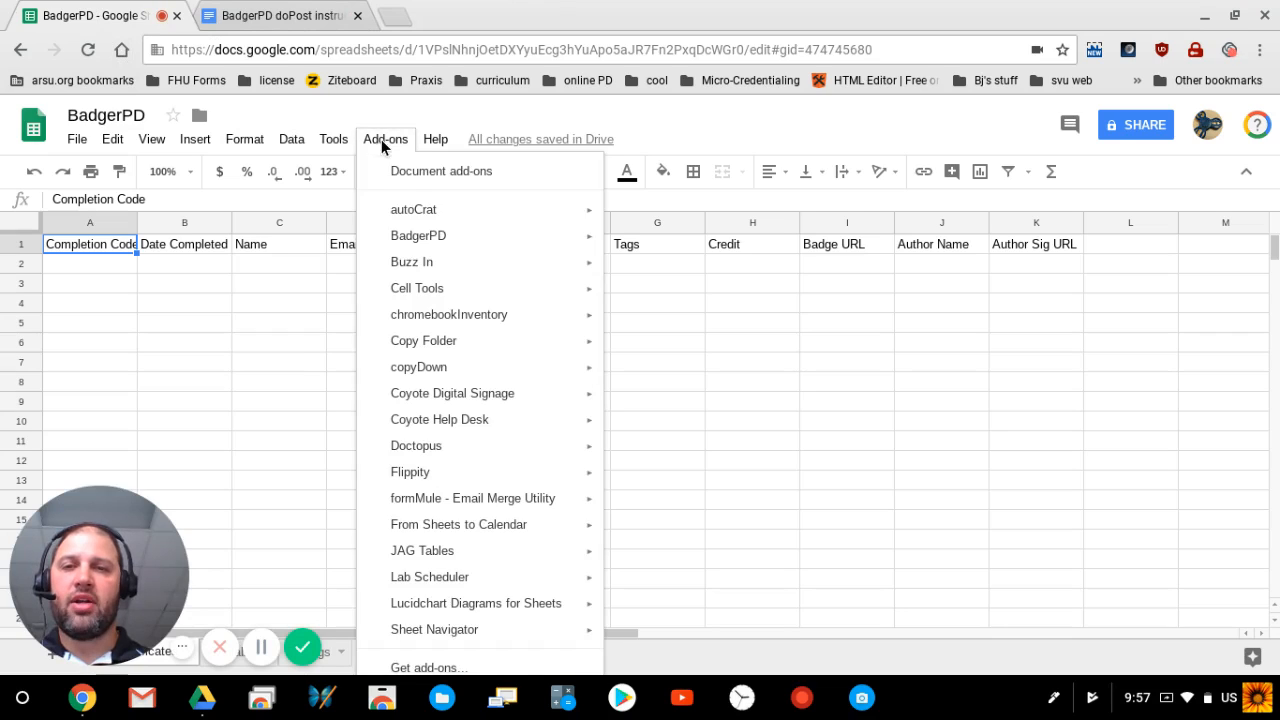
{"action": "mouse_move", "coordinate": [445, 258]}
{"action": "mouse_move", "coordinate": [494, 244]}
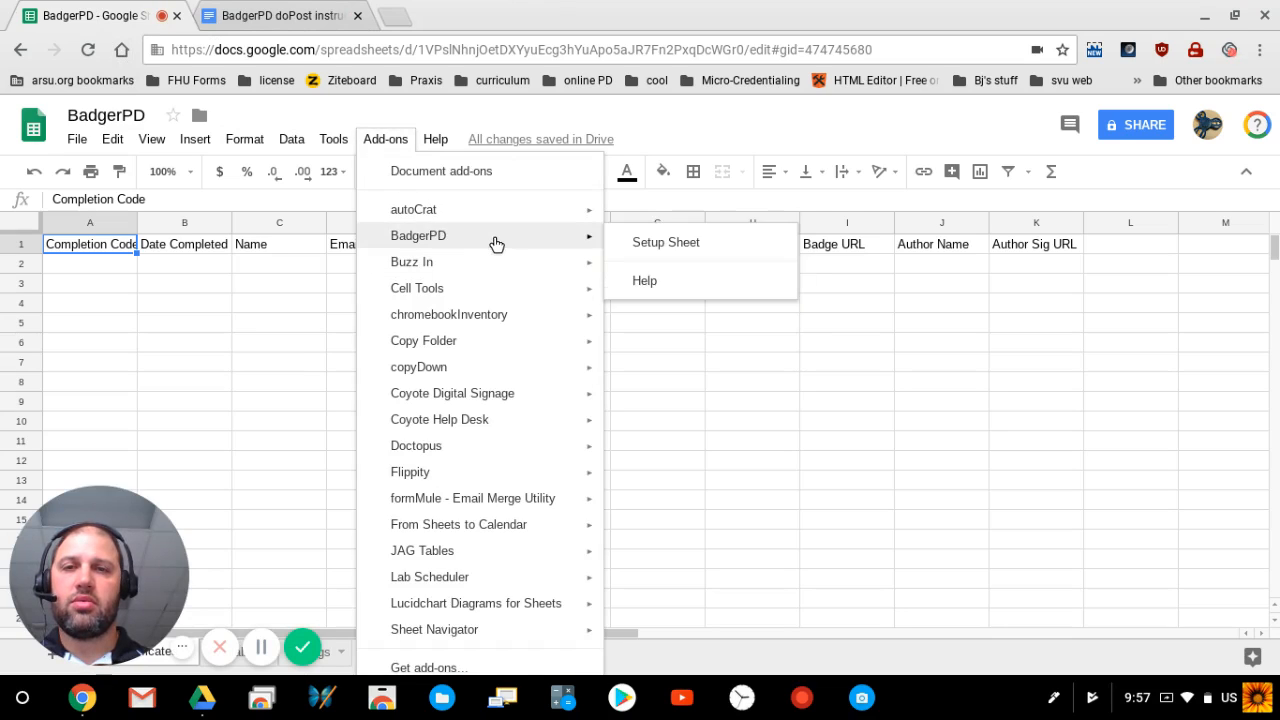
{"action": "left_click", "coordinate": [665, 243]}
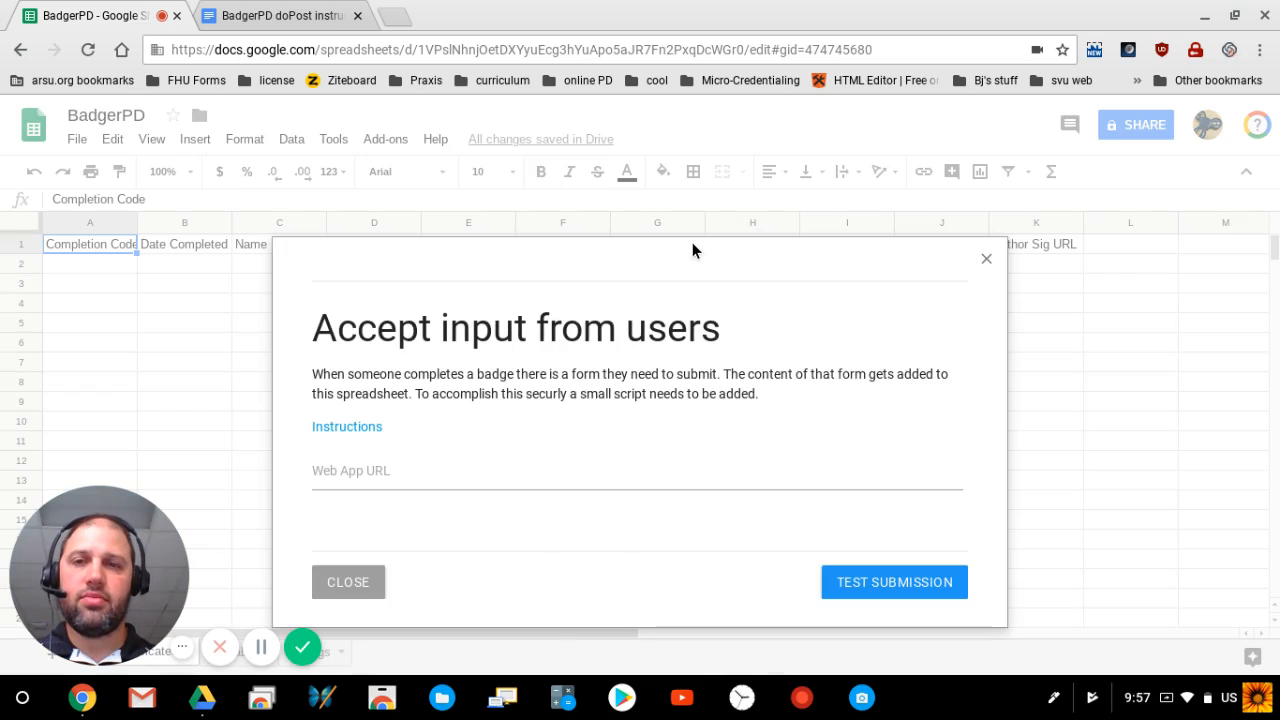
Step: Paste the deployed web app URL into the Web App URL field and send a test submission
{"action": "left_click", "coordinate": [371, 472]}
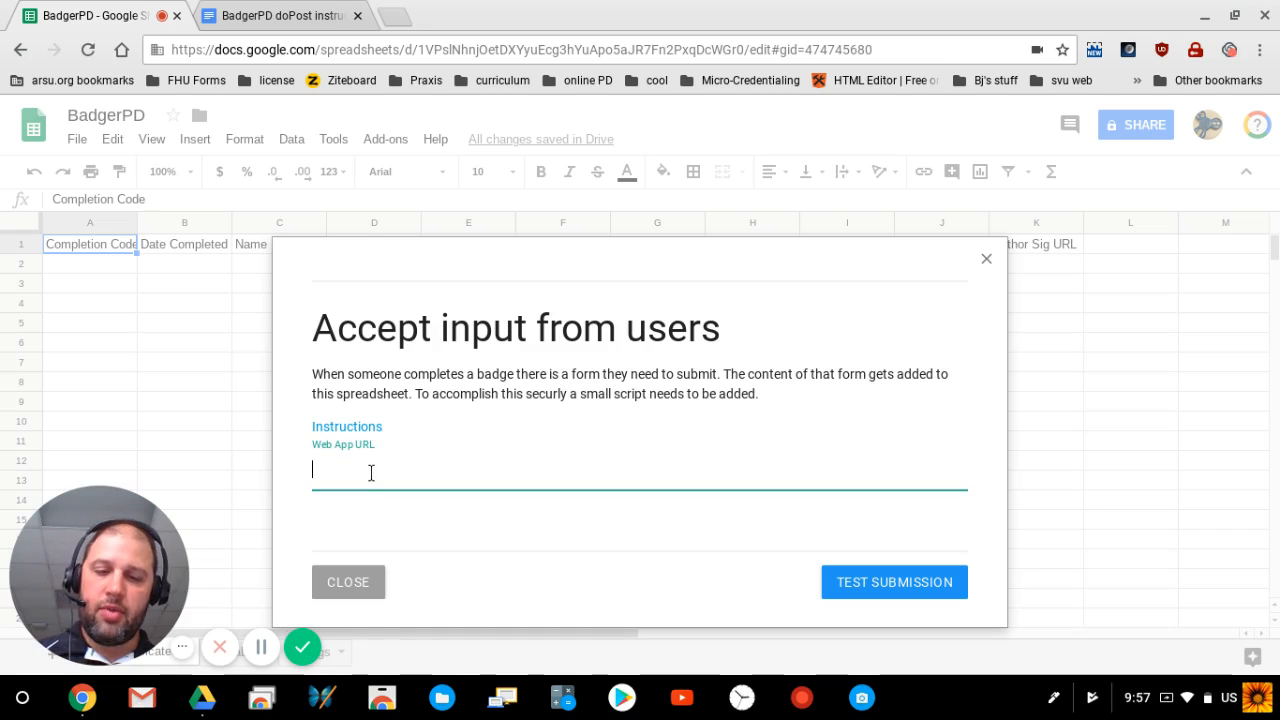
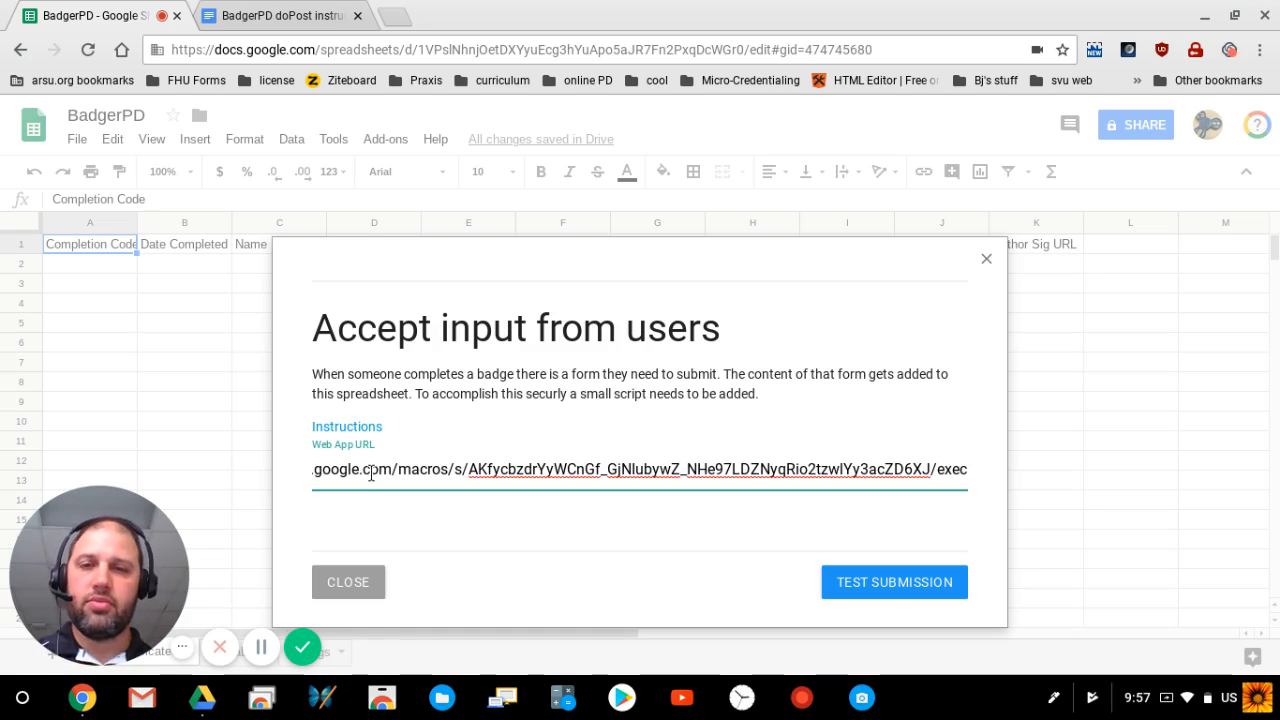
{"action": "left_click", "coordinate": [868, 589]}
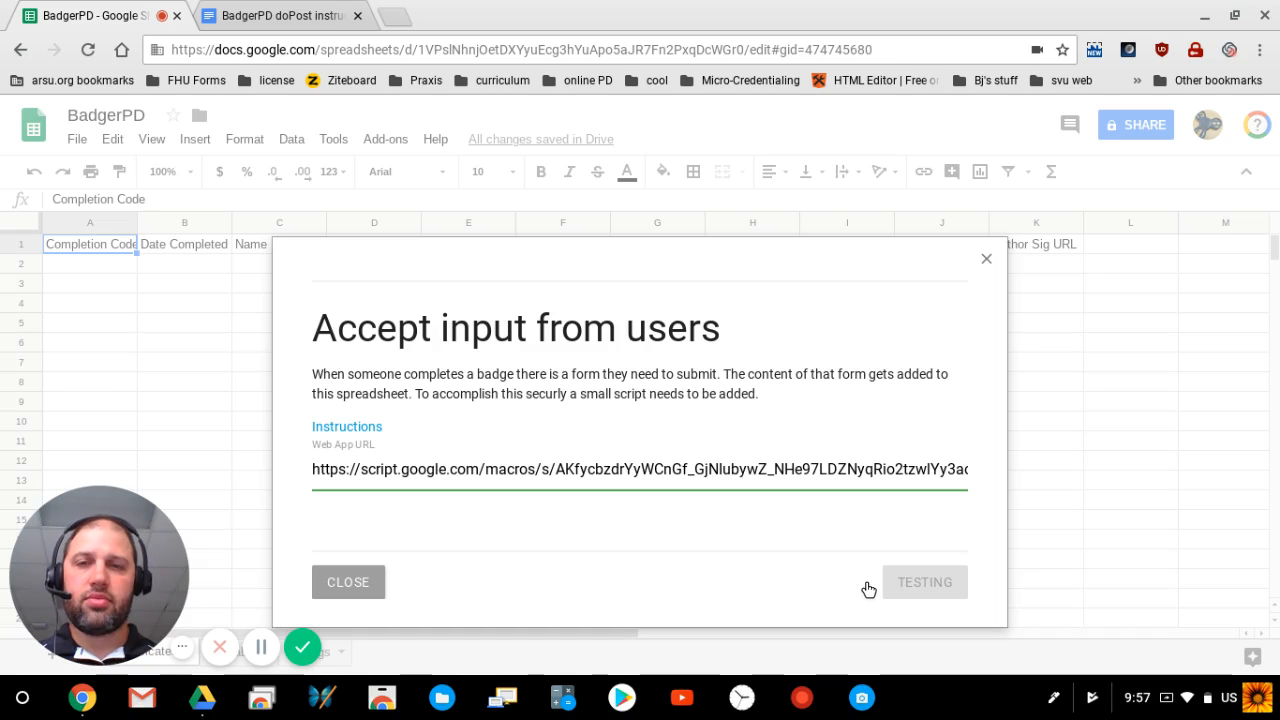